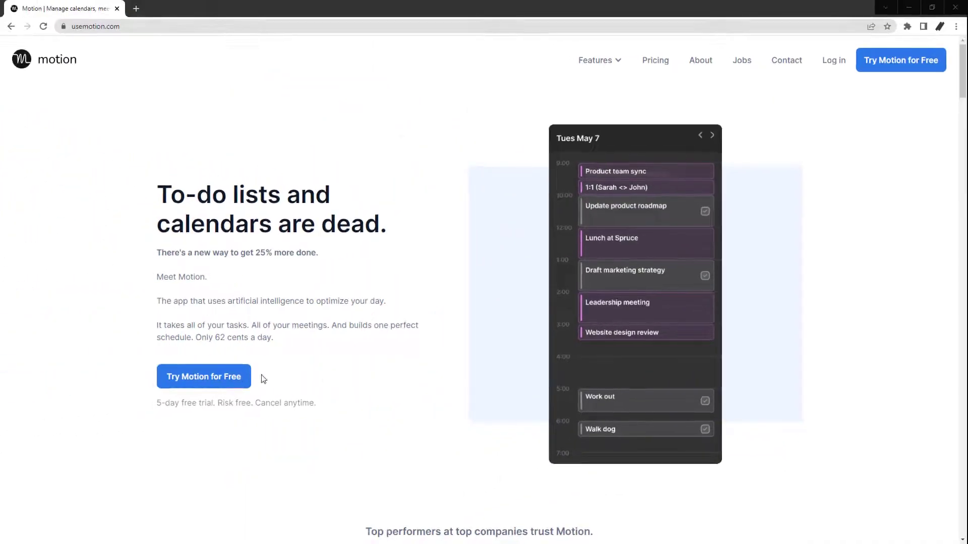
Sign up with a Google account and start the 5-day free trial on the yearly plan.
{"action": "left_click", "coordinate": [245, 378]}
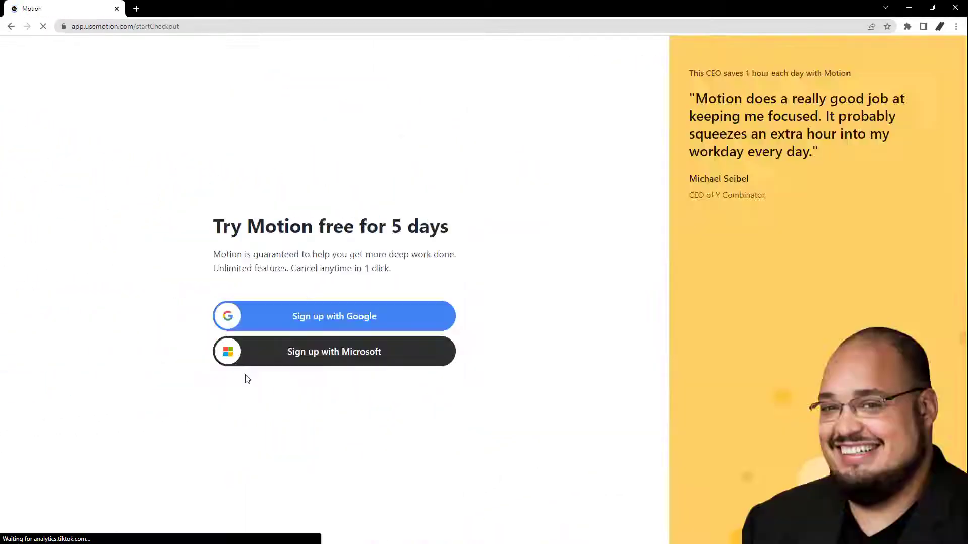
{"action": "left_click", "coordinate": [266, 327]}
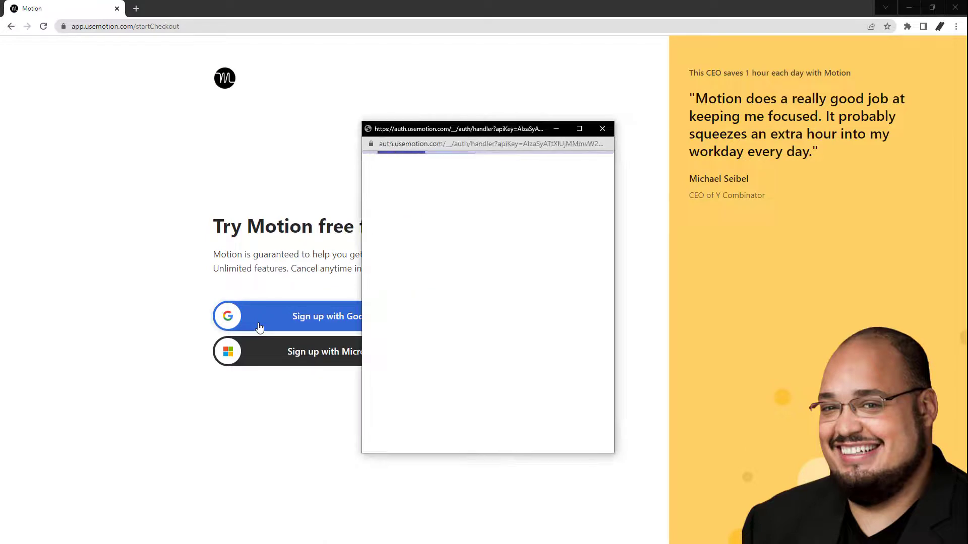
{"action": "left_click", "coordinate": [419, 276]}
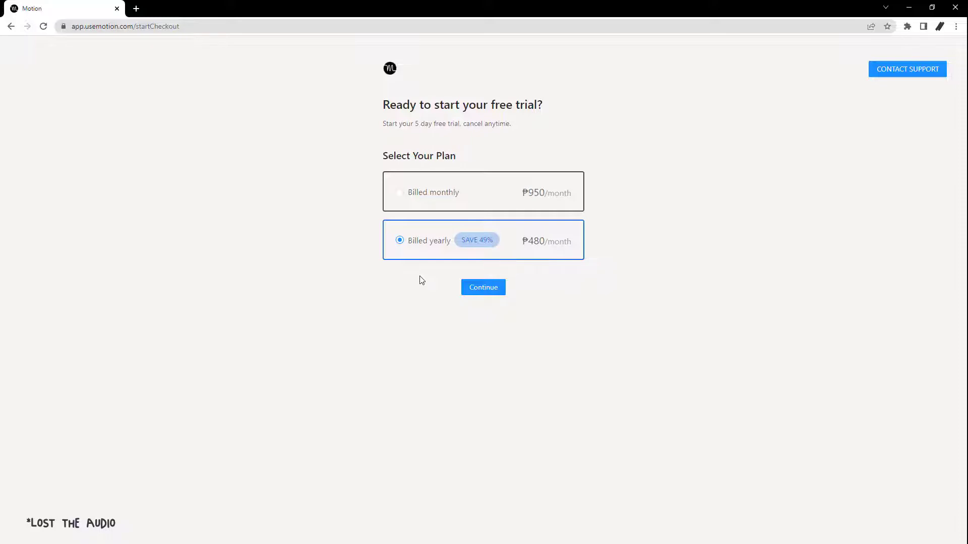
{"action": "left_click", "coordinate": [464, 291]}
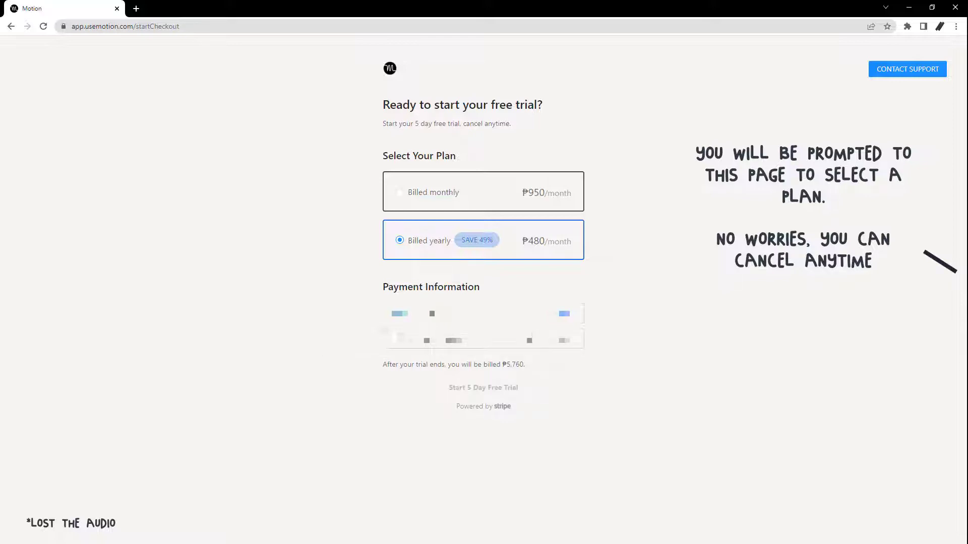
{"action": "left_click", "coordinate": [545, 394]}
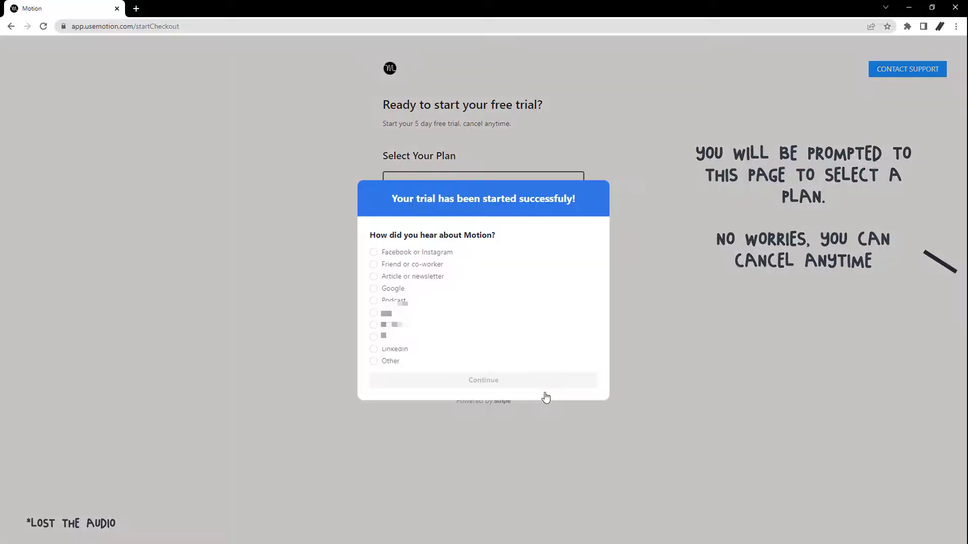
Answer 'Other' to the referral survey, skip the intro video, and connect a Google account with Calendar access.
{"action": "left_click", "coordinate": [391, 361]}
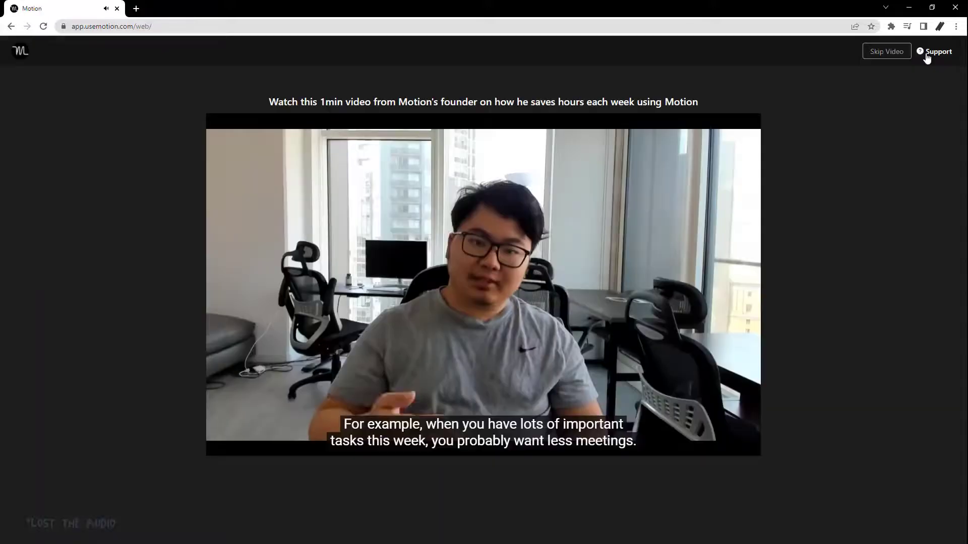
{"action": "left_click", "coordinate": [891, 53]}
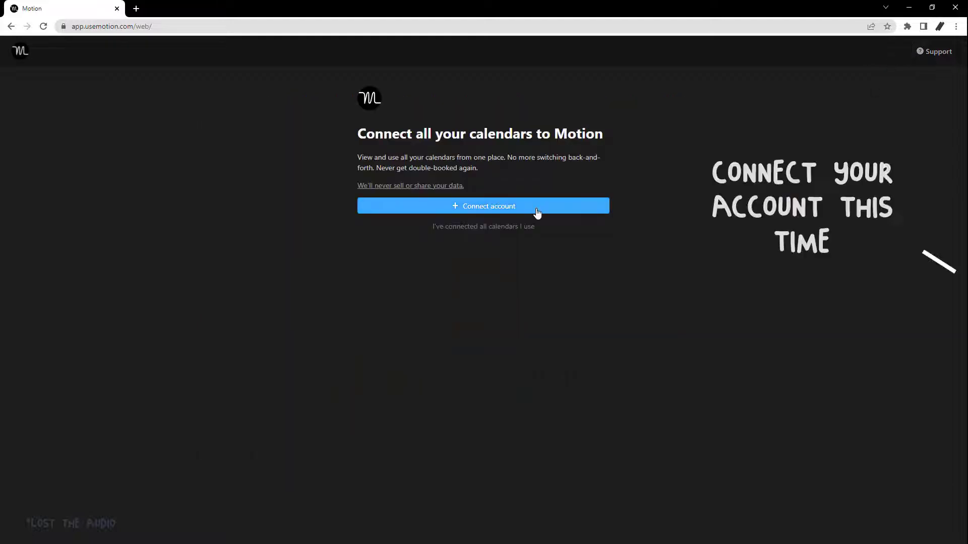
{"action": "left_click", "coordinate": [537, 213]}
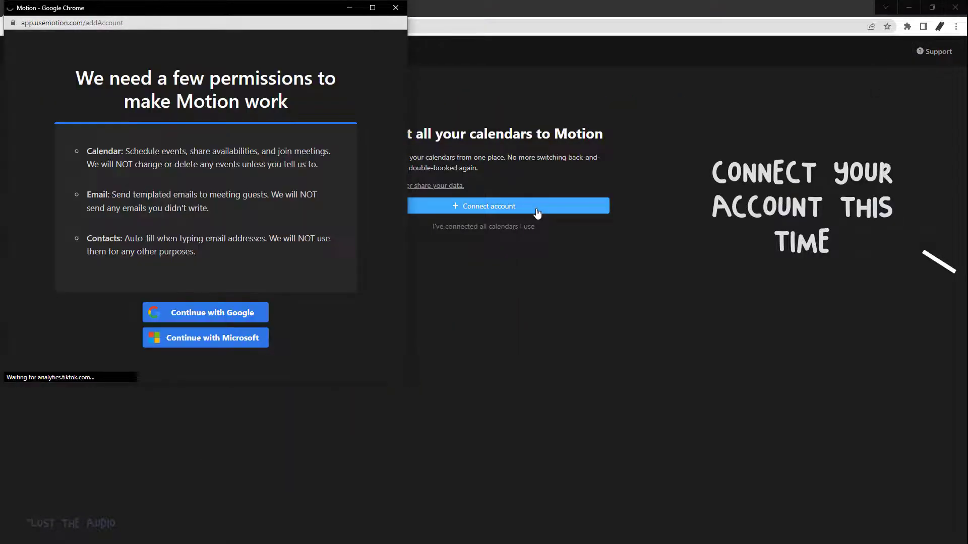
{"action": "left_click", "coordinate": [243, 311]}
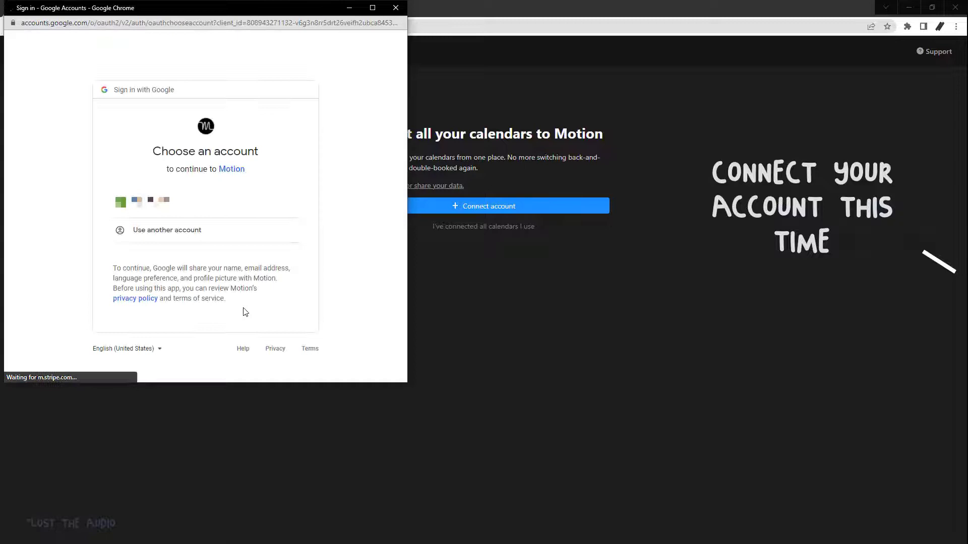
{"action": "left_click", "coordinate": [262, 204]}
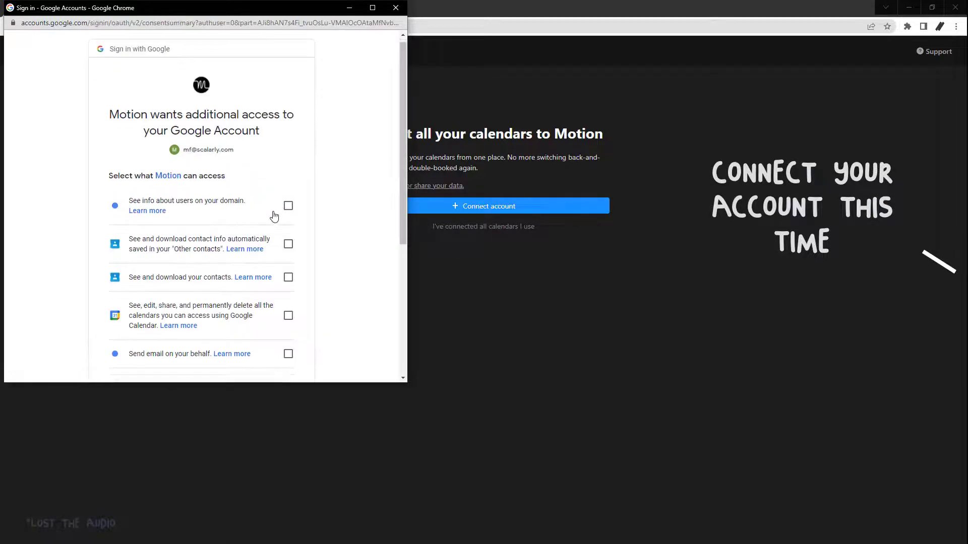
{"action": "scroll", "coordinate": [274, 217], "scroll_direction": "down", "scroll_amount": 1}
{"action": "scroll", "coordinate": [274, 216], "scroll_direction": "down", "scroll_amount": 1}
{"action": "left_click", "coordinate": [286, 221]}
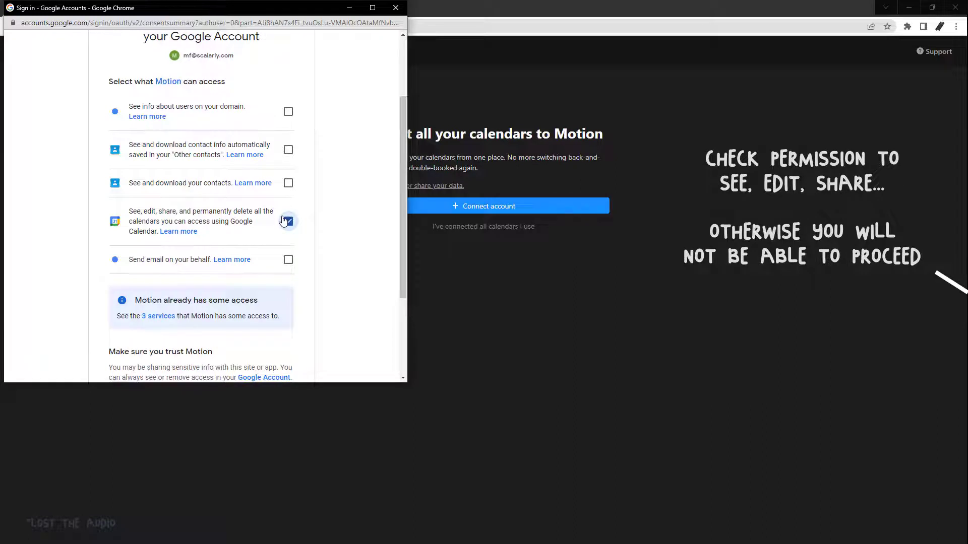
{"action": "scroll", "coordinate": [285, 221], "scroll_direction": "down", "scroll_amount": 2}
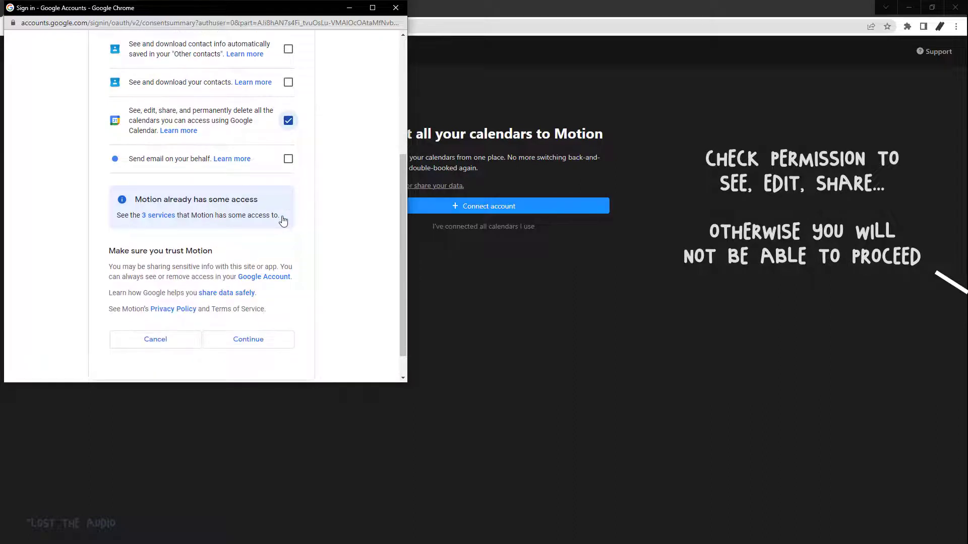
{"action": "left_click", "coordinate": [258, 343]}
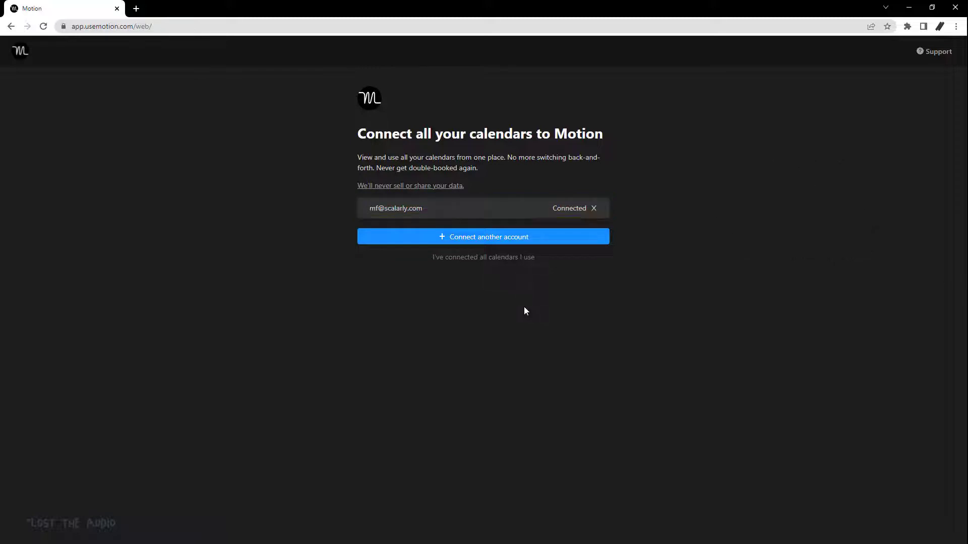
Confirm all calendars are connected and skip inviting teammates for now.
{"action": "left_click", "coordinate": [528, 260]}
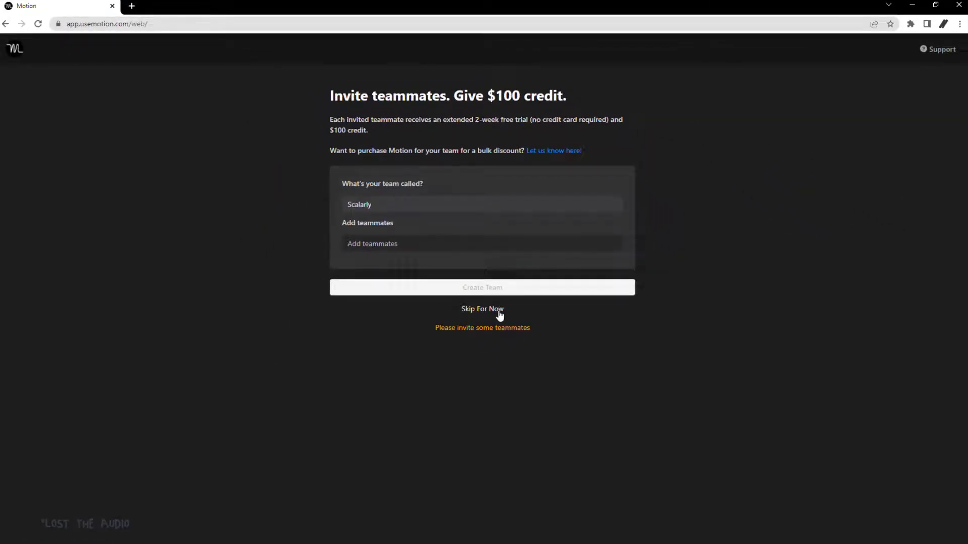
{"action": "left_click", "coordinate": [499, 313]}
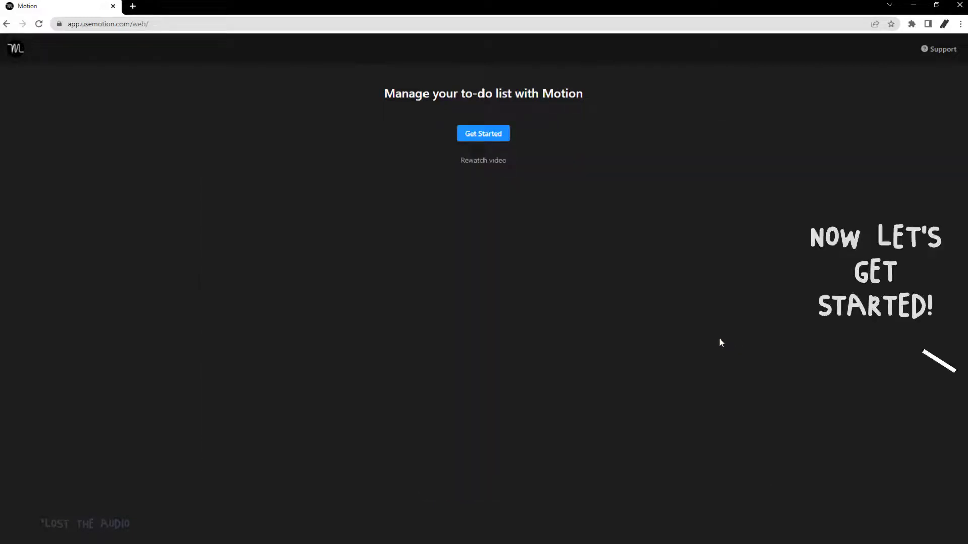
Shorten work hours to Monday 9–1, Tuesday 9–12, Wednesday 9–2 and Thursday 9–2:30.
{"action": "left_click", "coordinate": [494, 145]}
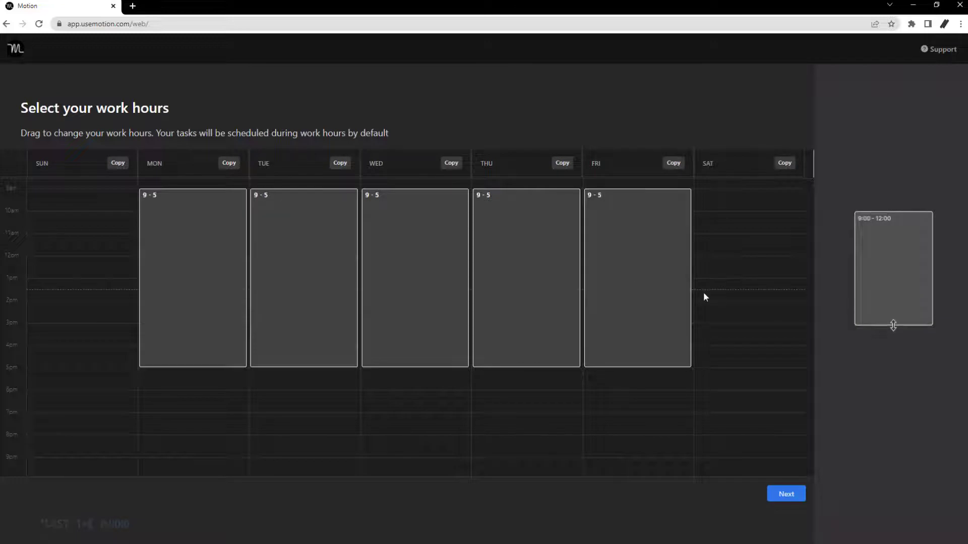
{"action": "left_click_drag", "start_coordinate": [201, 364], "coordinate": [214, 277]}
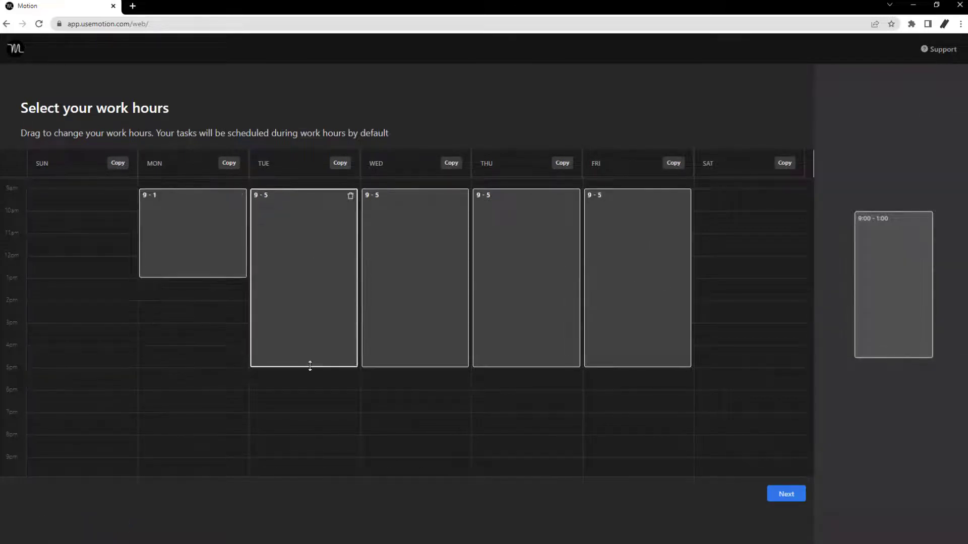
{"action": "left_click_drag", "start_coordinate": [309, 367], "coordinate": [328, 255]}
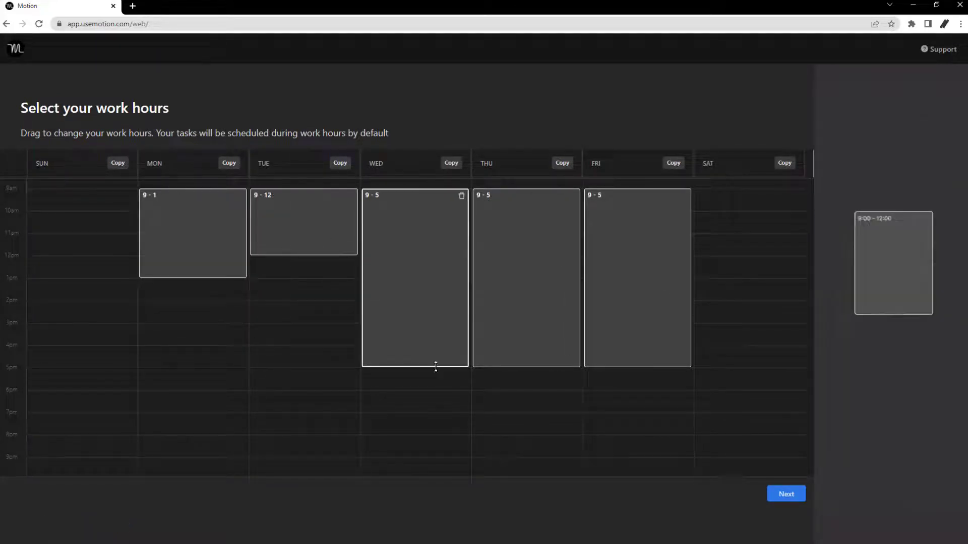
{"action": "left_click_drag", "start_coordinate": [434, 368], "coordinate": [448, 301]}
{"action": "left_click_drag", "start_coordinate": [504, 366], "coordinate": [525, 321]}
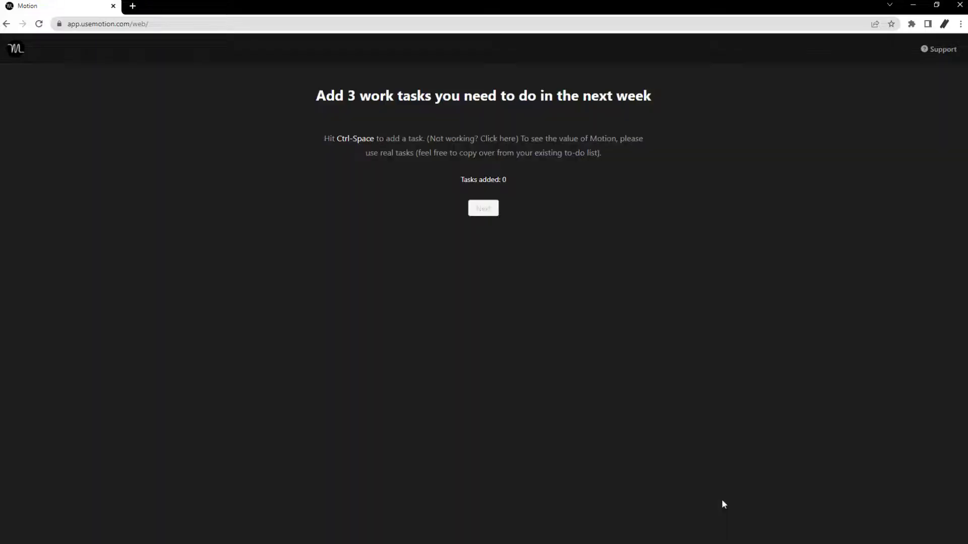
Add and schedule 'Script Writing': 2 hours, High priority, deadline Thursday 21.
{"action": "key", "text": "ctrl+space"}
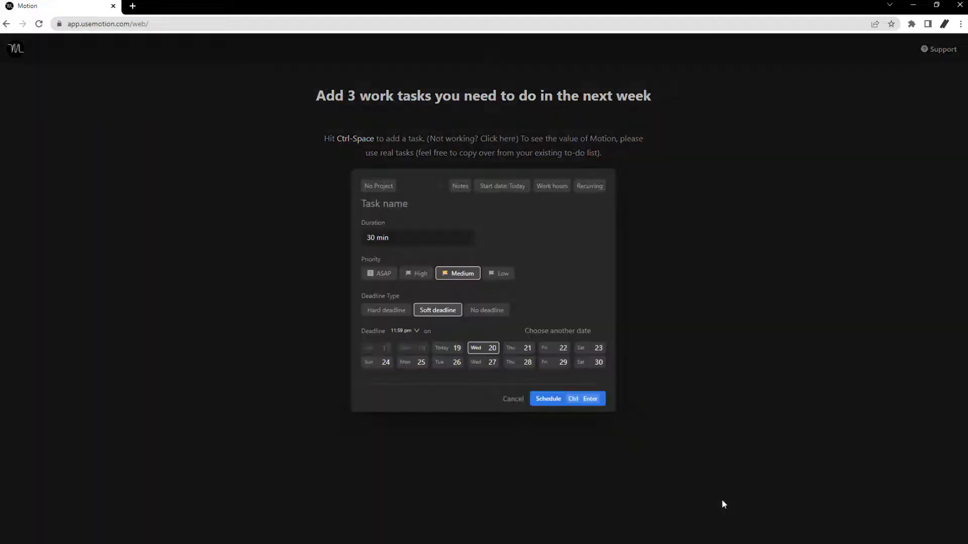
{"action": "type", "text": "Script Writing"}
{"action": "key", "text": "Tab"}
{"action": "left_click", "coordinate": [385, 323]}
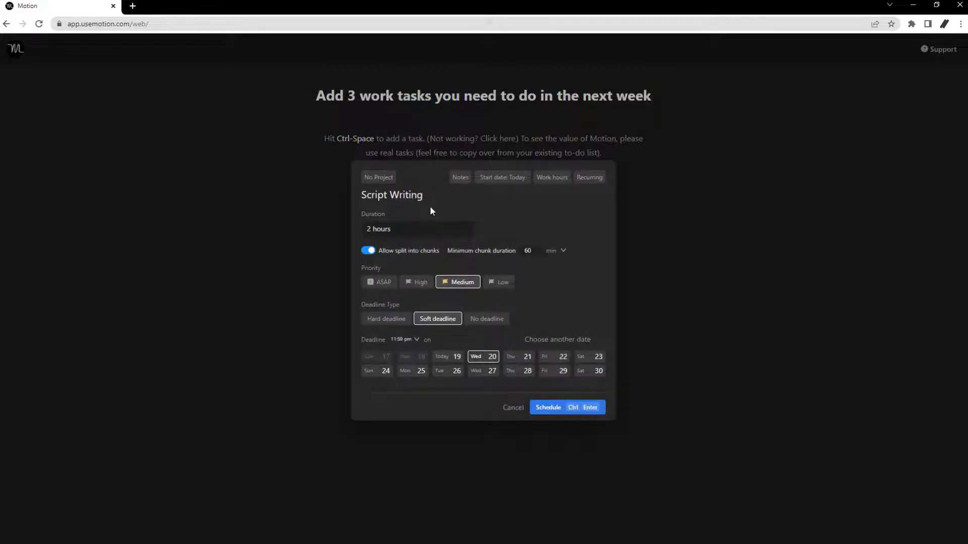
{"action": "left_click", "coordinate": [415, 284]}
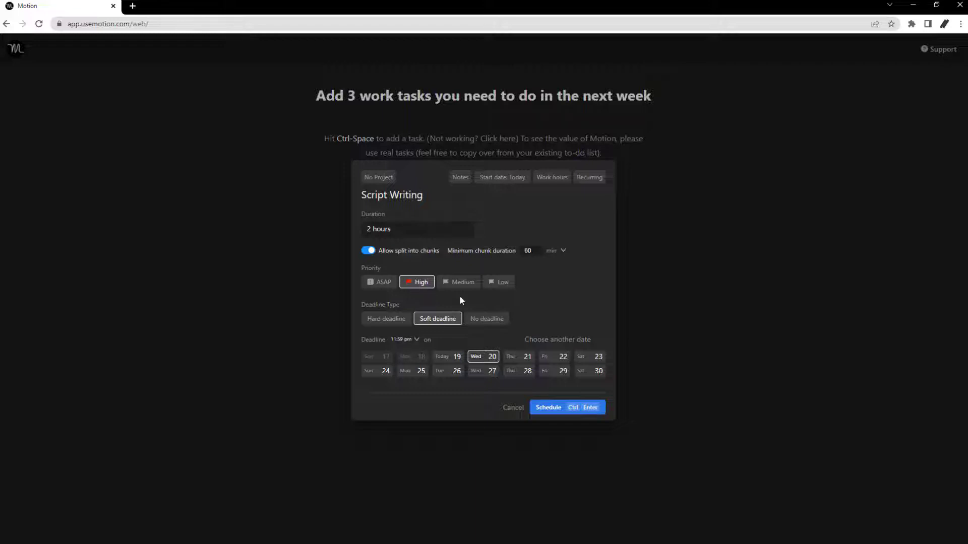
{"action": "left_click", "coordinate": [517, 361]}
{"action": "left_click", "coordinate": [573, 410]}
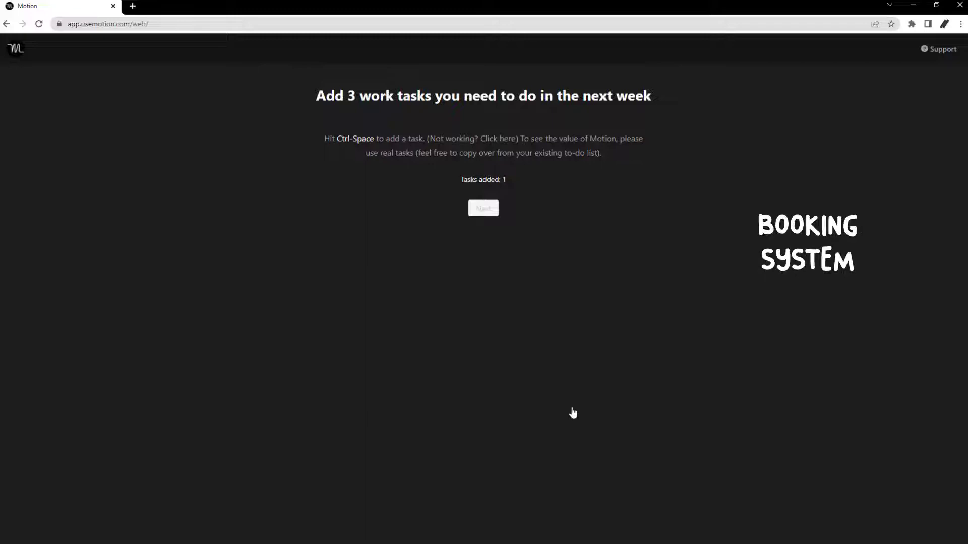
Add and schedule 'Audio Recording': 1 hour, deadline Monday 25.
{"action": "key", "text": "ctrl+space"}
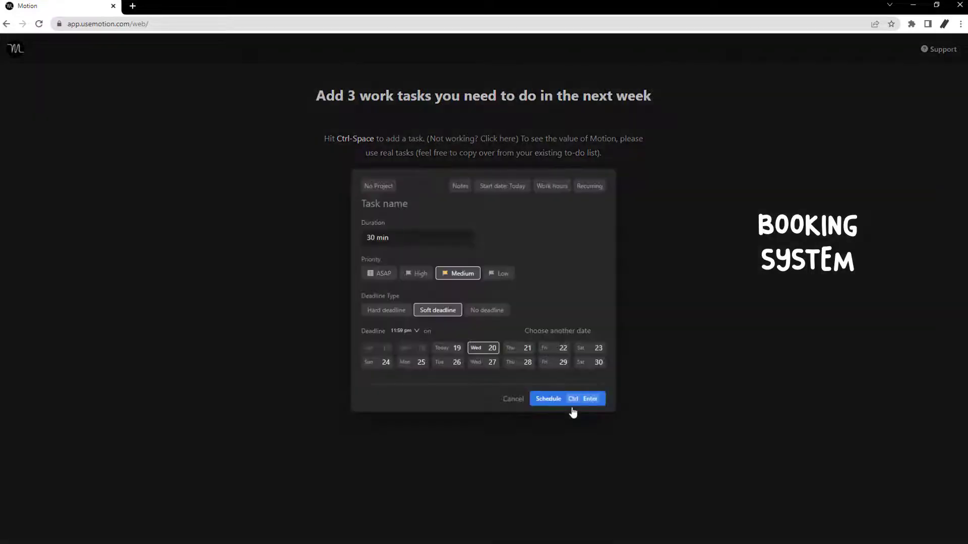
{"action": "type", "text": "Audio Recording"}
{"action": "left_click", "coordinate": [423, 238]}
{"action": "left_click", "coordinate": [401, 306]}
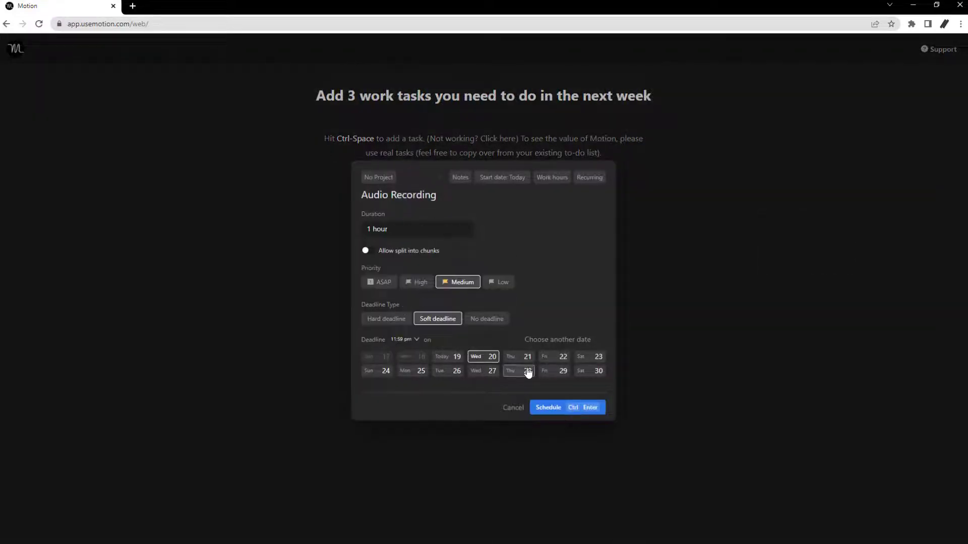
{"action": "left_click", "coordinate": [421, 371]}
{"action": "left_click", "coordinate": [546, 408]}
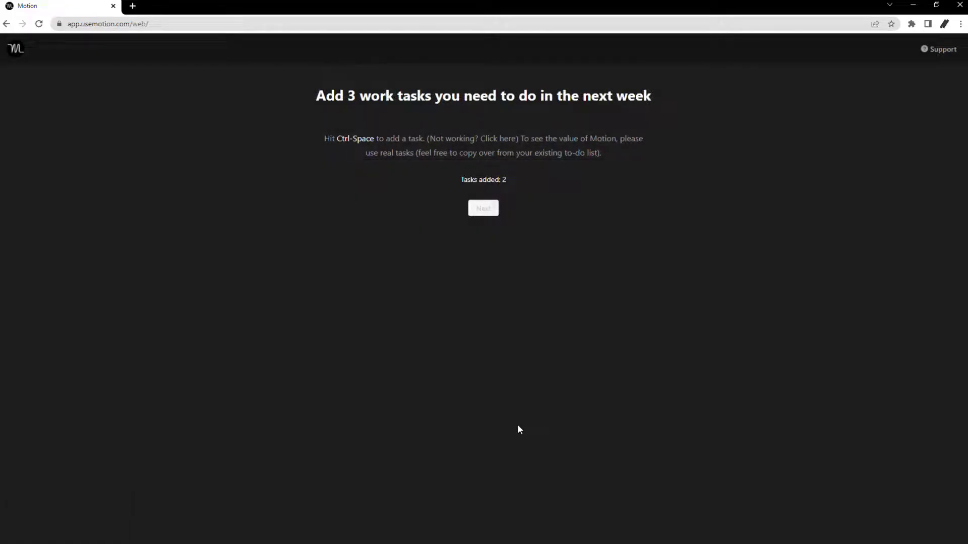
Add and schedule 'Video Editing': 4 hours, deadline Wednesday 27.
{"action": "key", "text": "ctrl+space"}
{"action": "type", "text": "Video Editing"}
{"action": "key", "text": "Tab"}
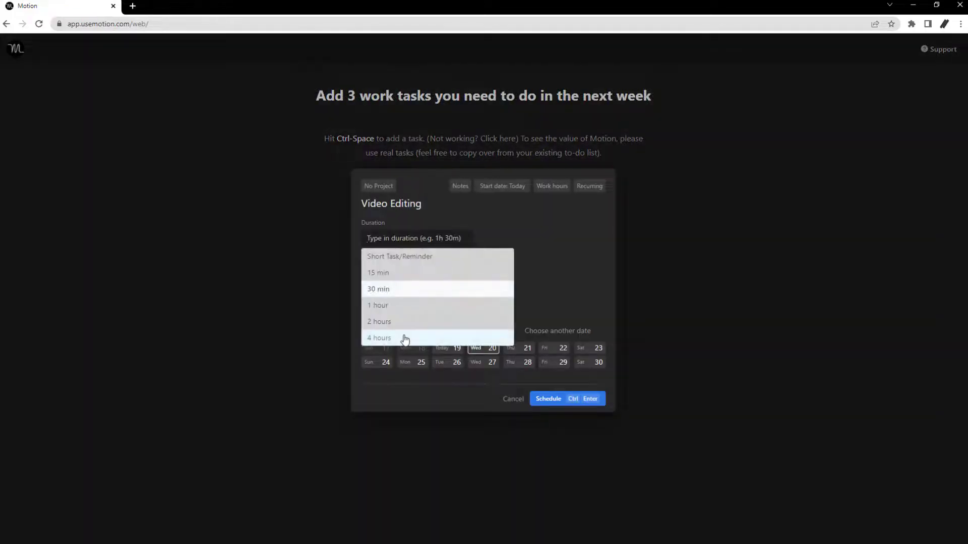
{"action": "left_click", "coordinate": [405, 339]}
{"action": "left_click", "coordinate": [484, 371]}
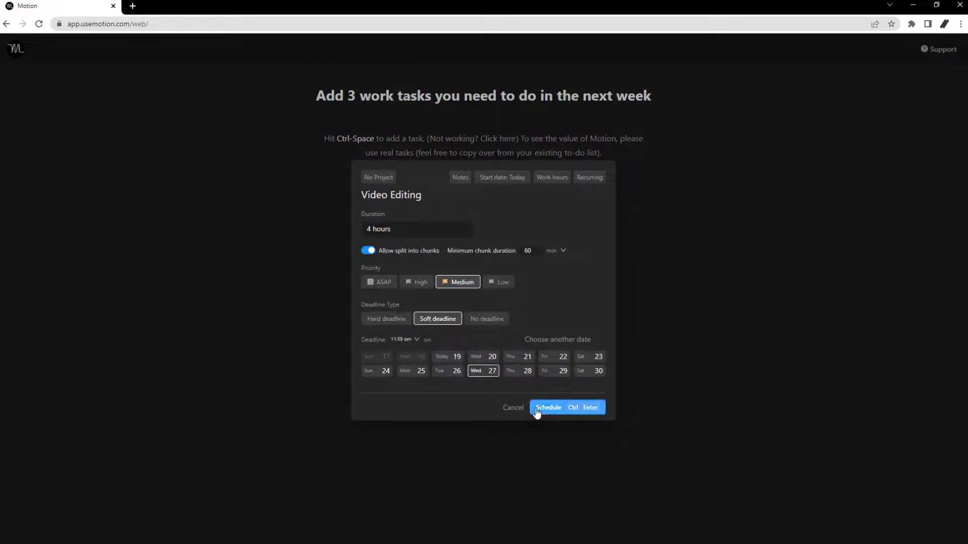
{"action": "left_click", "coordinate": [538, 411]}
Finish onboarding so the week calendar shows the tasks auto-scheduled, Script Writing on Tuesday 3:25–5:25.
{"action": "left_click", "coordinate": [538, 410]}
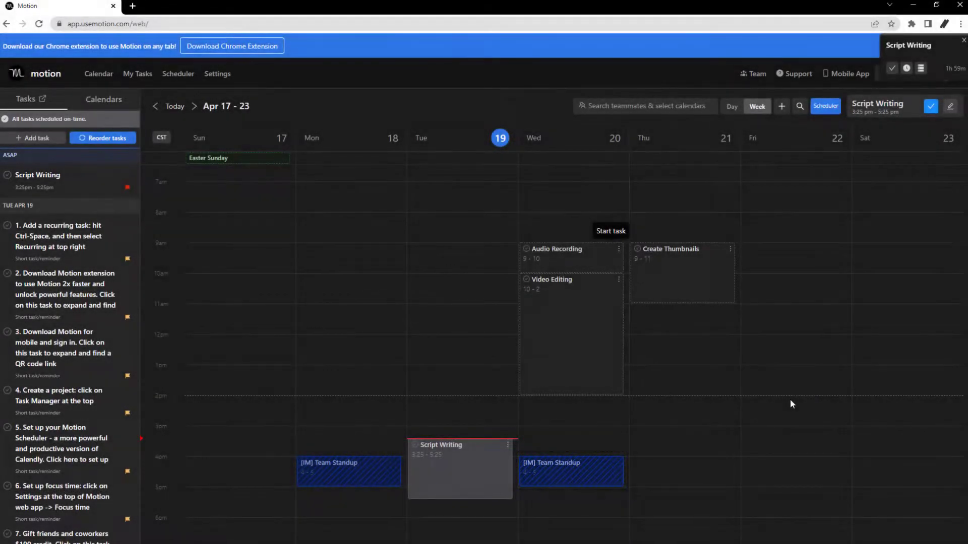
Move Audio Recording to Friday 9–10 as a fixed-time task.
{"action": "left_click_drag", "start_coordinate": [566, 267], "coordinate": [774, 270]}
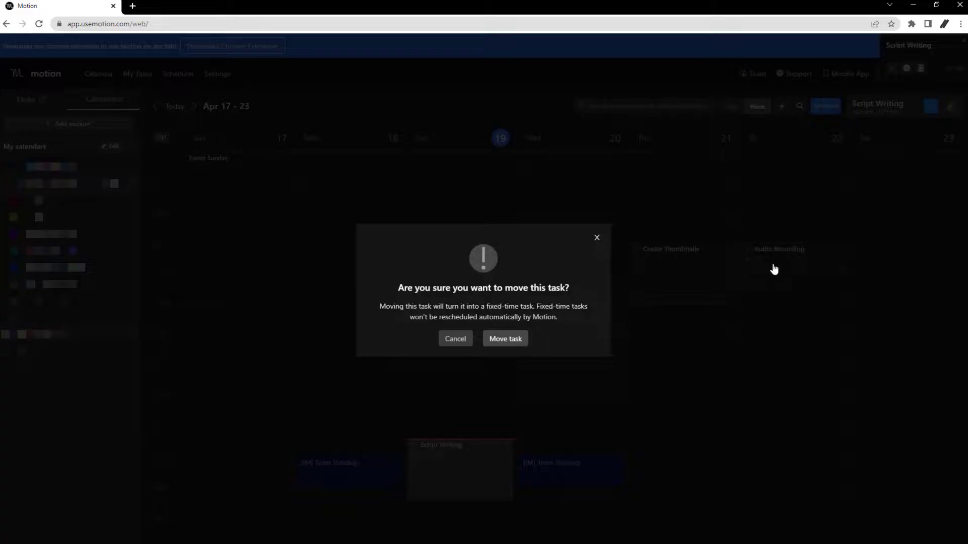
{"action": "left_click", "coordinate": [511, 343]}
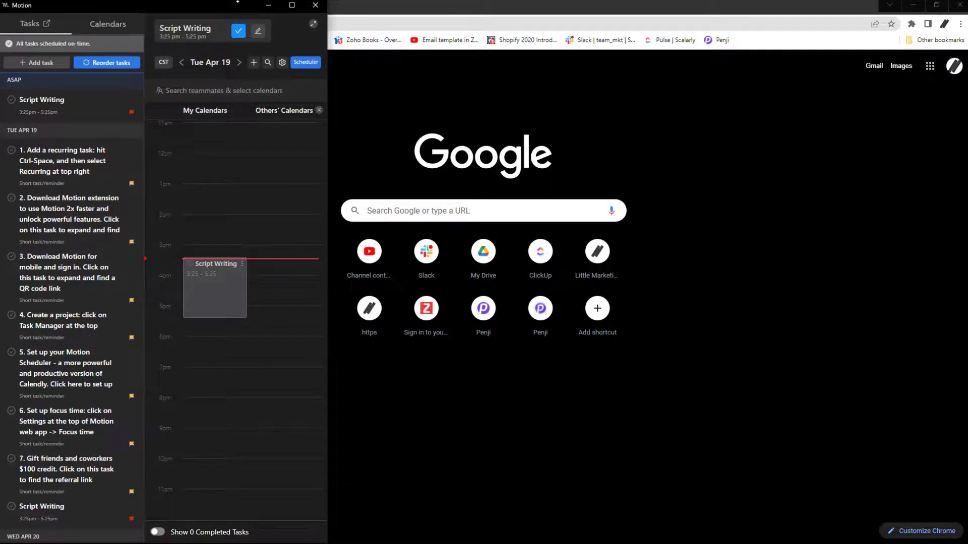
Maximise and restore the Motion desktop window, close it, and return to the web app's calendar.
{"action": "double_click", "coordinate": [297, 6]}
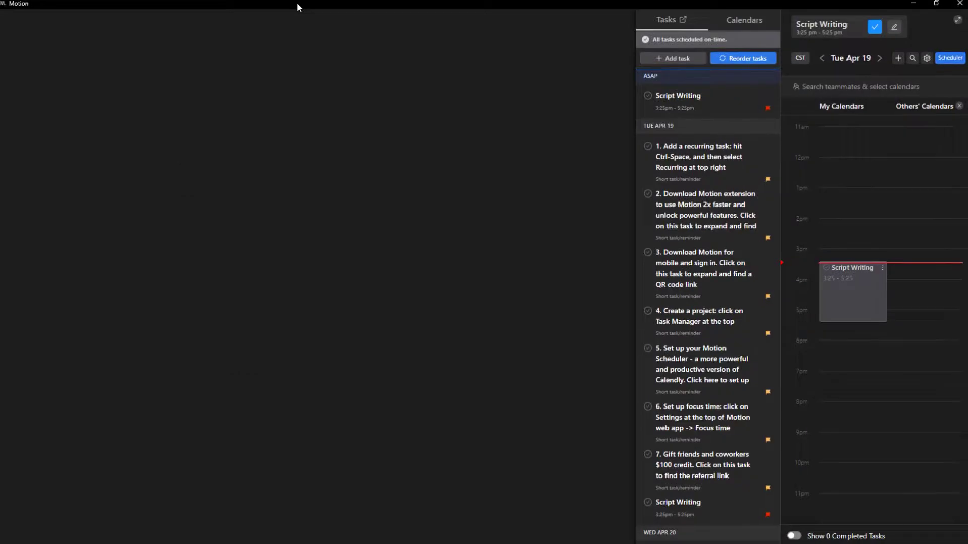
{"action": "left_click", "coordinate": [936, 4]}
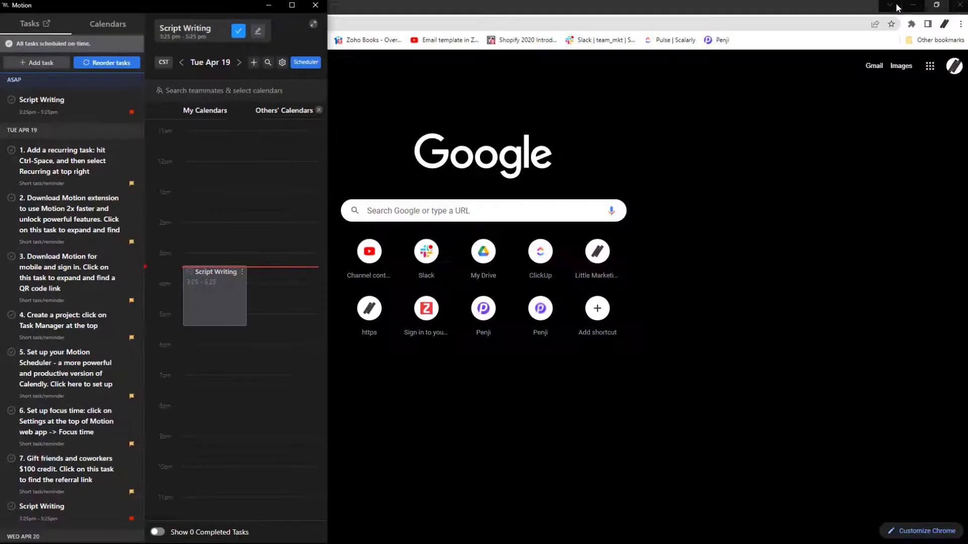
{"action": "left_click", "coordinate": [316, 5]}
{"action": "left_click", "coordinate": [87, 4]}
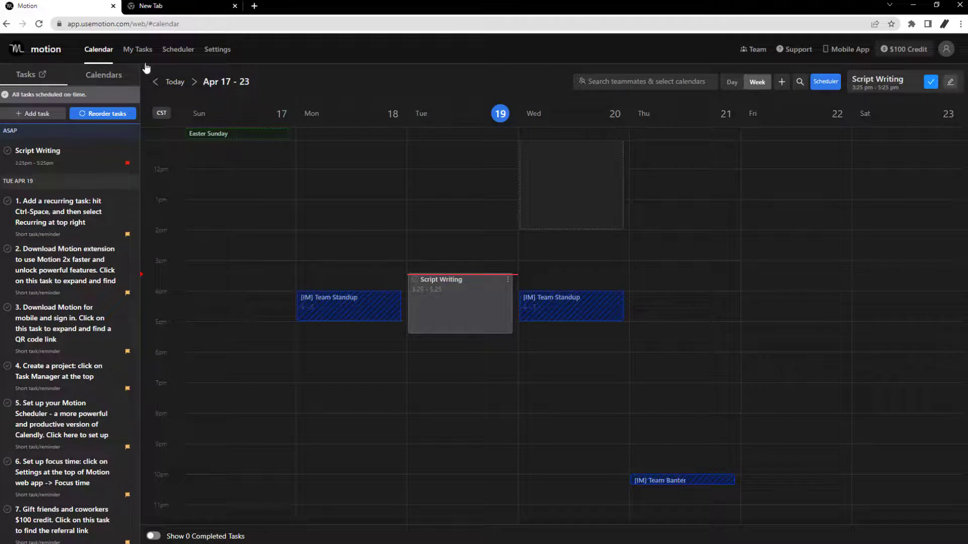
Go through the Scheduler intro slides and set up the booking link for a 30 min meeting.
{"action": "left_click", "coordinate": [176, 50]}
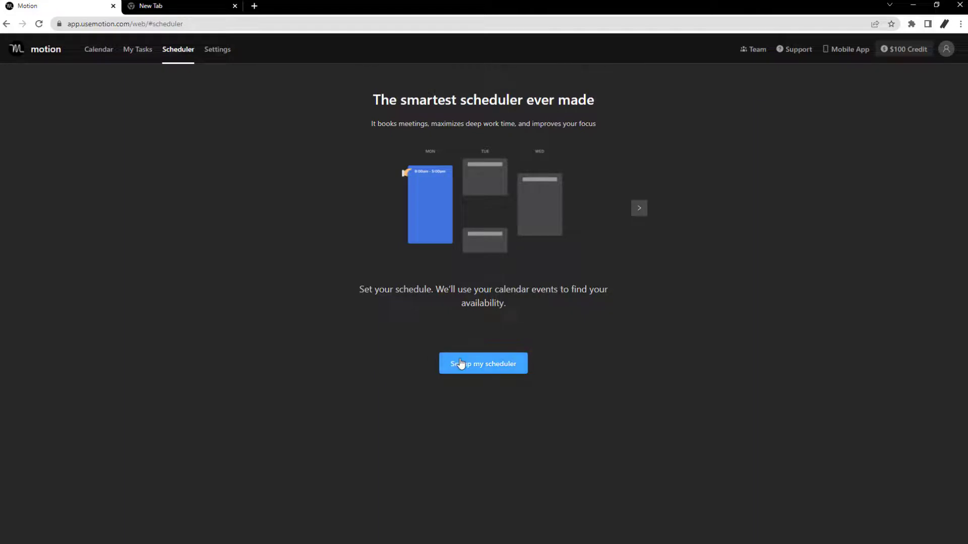
{"action": "left_click", "coordinate": [637, 213]}
{"action": "left_click", "coordinate": [638, 213]}
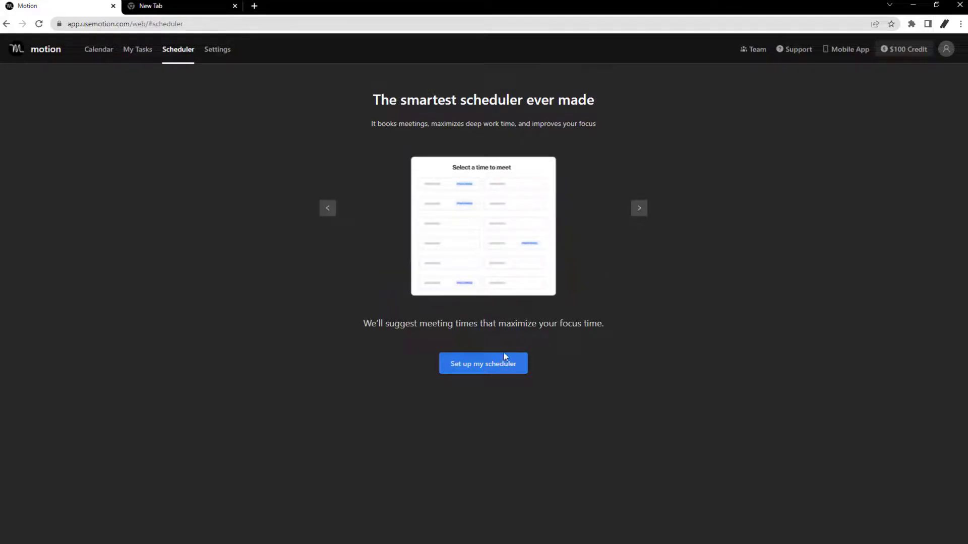
{"action": "left_click", "coordinate": [494, 365]}
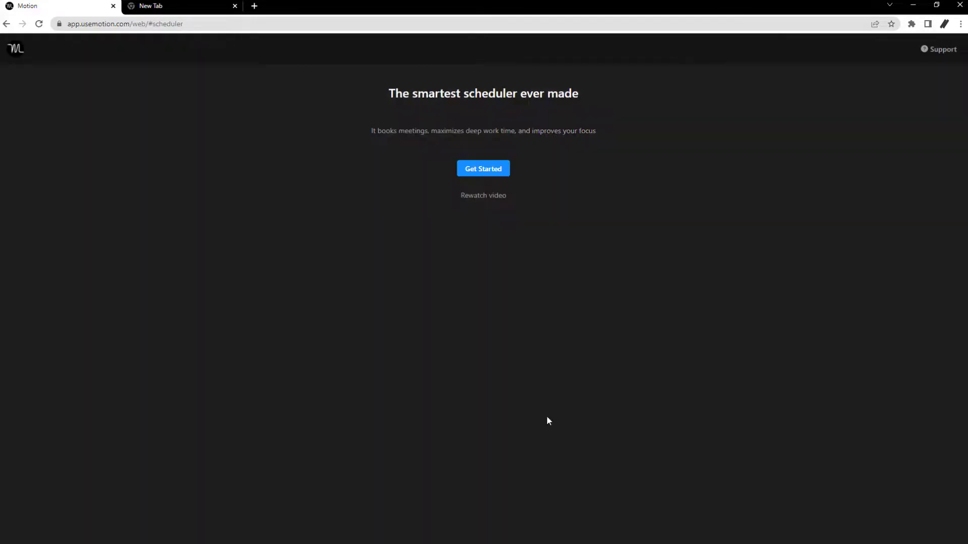
{"action": "left_click", "coordinate": [499, 172]}
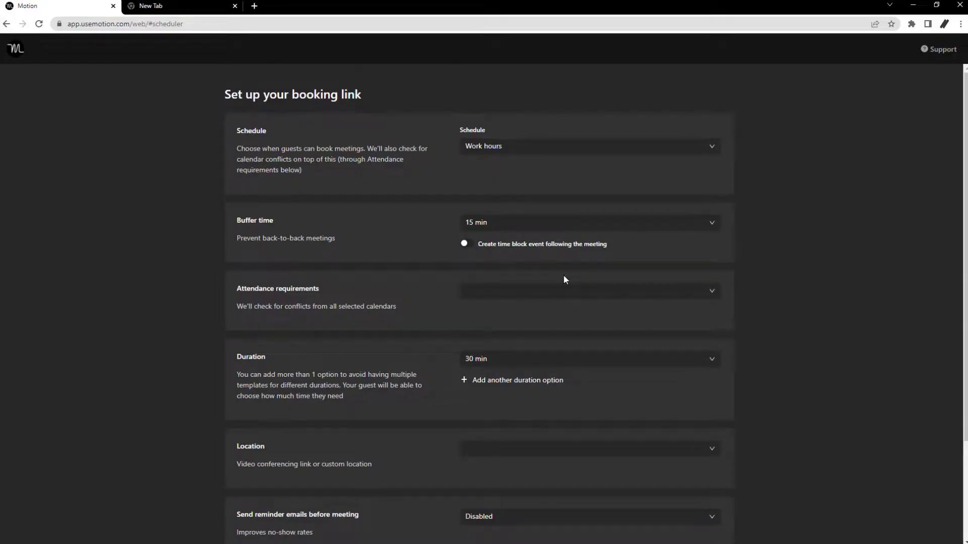
{"action": "scroll", "coordinate": [565, 279], "scroll_direction": "down", "scroll_amount": 3}
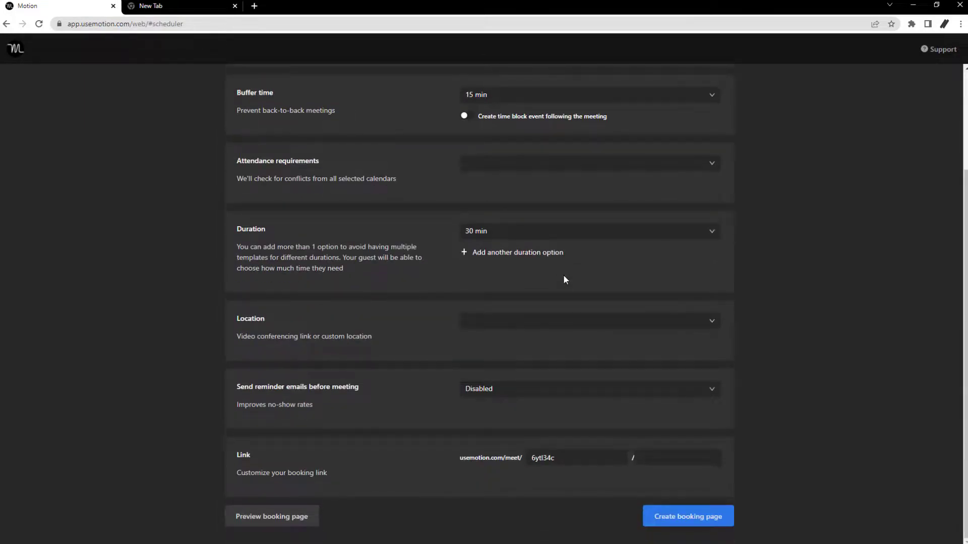
{"action": "scroll", "coordinate": [565, 279], "scroll_direction": "up", "scroll_amount": 3}
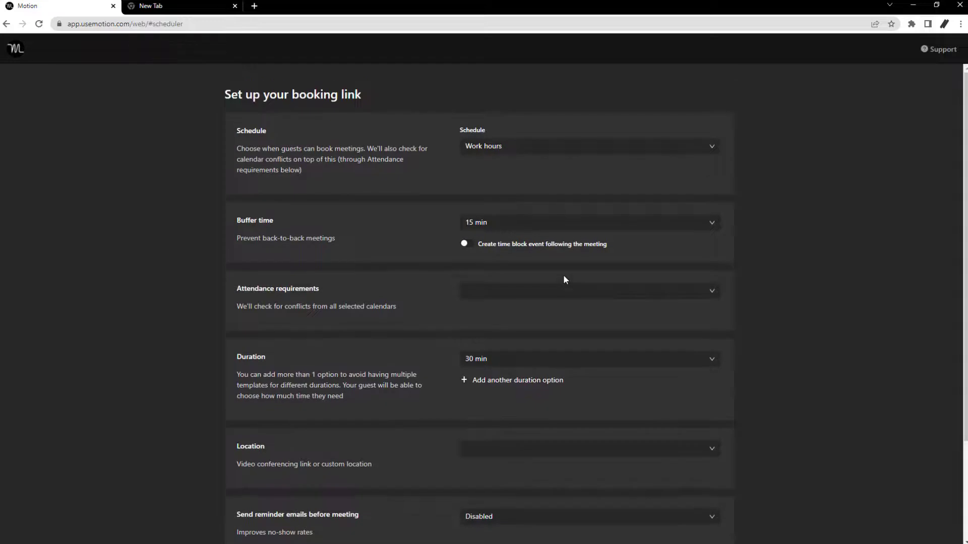
{"action": "scroll", "coordinate": [565, 279], "scroll_direction": "down", "scroll_amount": 3}
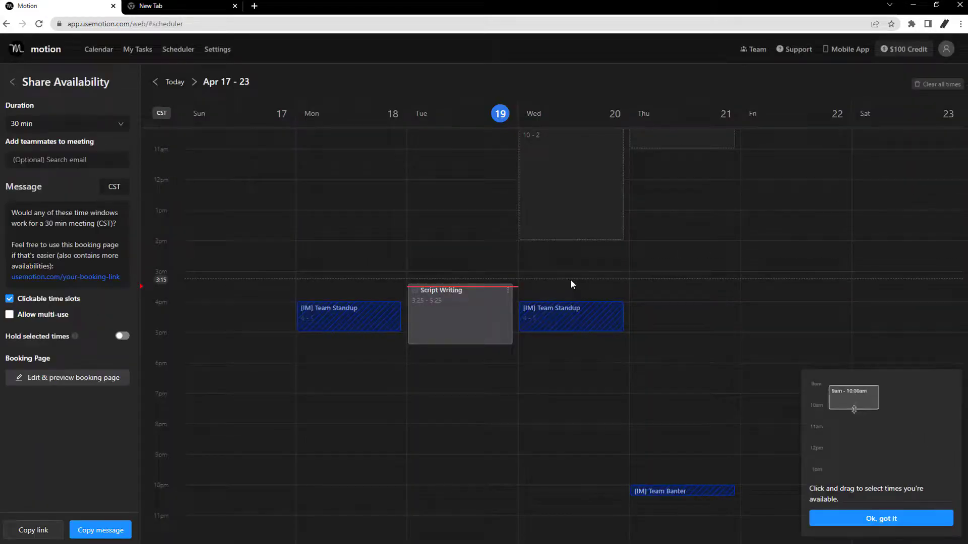
Add availability slots Wed 2:15–3:15, Thu 12:30–1:30, Fri and Sat 1:15–2:30, then copy the message.
{"action": "left_click", "coordinate": [574, 274]}
{"action": "left_click", "coordinate": [667, 213]}
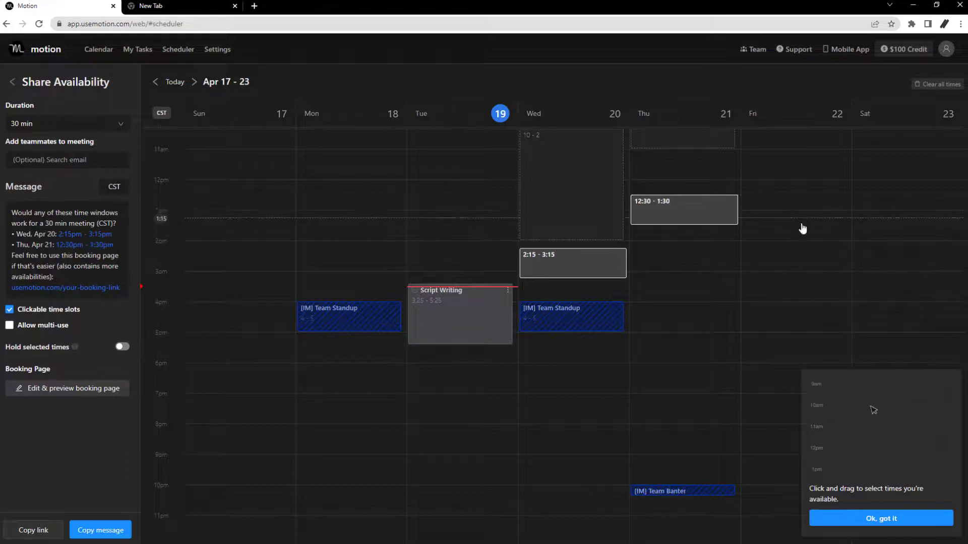
{"action": "left_click_drag", "start_coordinate": [802, 229], "coordinate": [802, 255]}
{"action": "left_click_drag", "start_coordinate": [881, 222], "coordinate": [878, 256]}
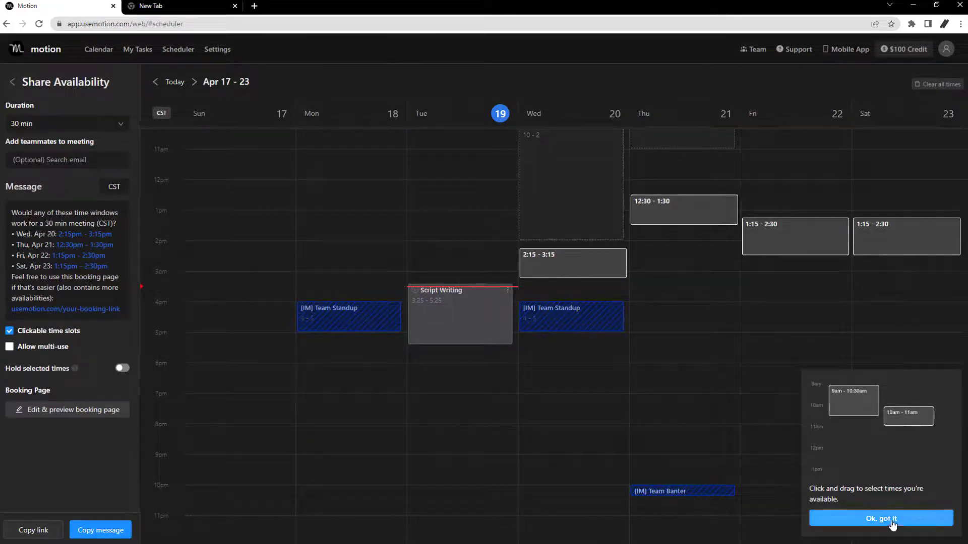
{"action": "left_click", "coordinate": [893, 524]}
{"action": "left_click", "coordinate": [114, 529]}
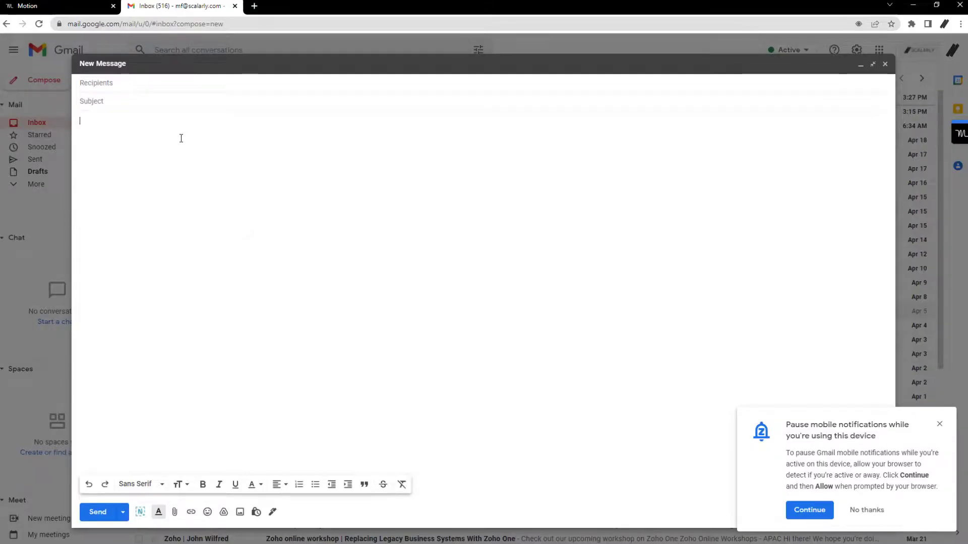
Paste the availability message, with four 30 min time windows and the Motion booking link, into the Gmail draft body.
{"action": "key", "text": "ctrl+v"}
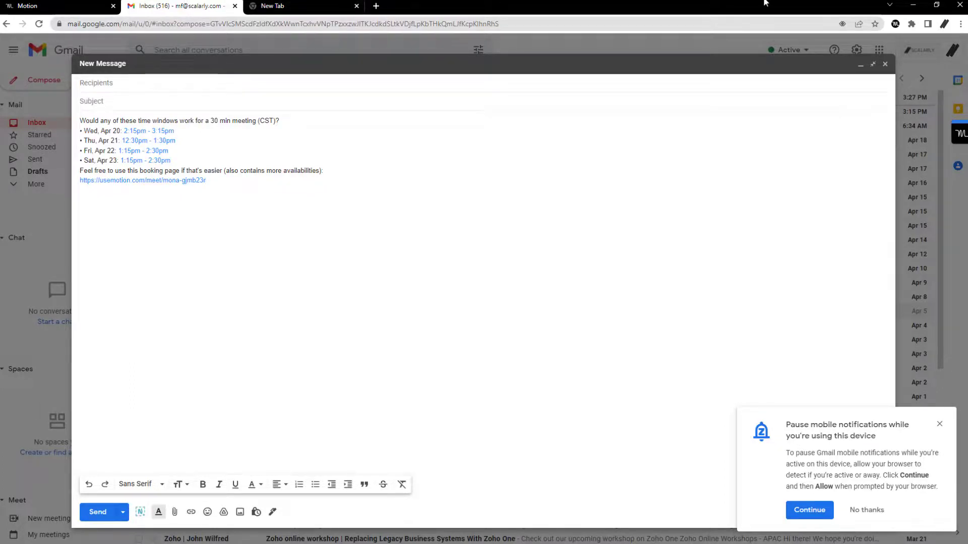
In Motion Settings, turn on Focus time with 120-minute weekday blocks between 9:00 am and 5:00 pm.
{"action": "left_click", "coordinate": [895, 24]}
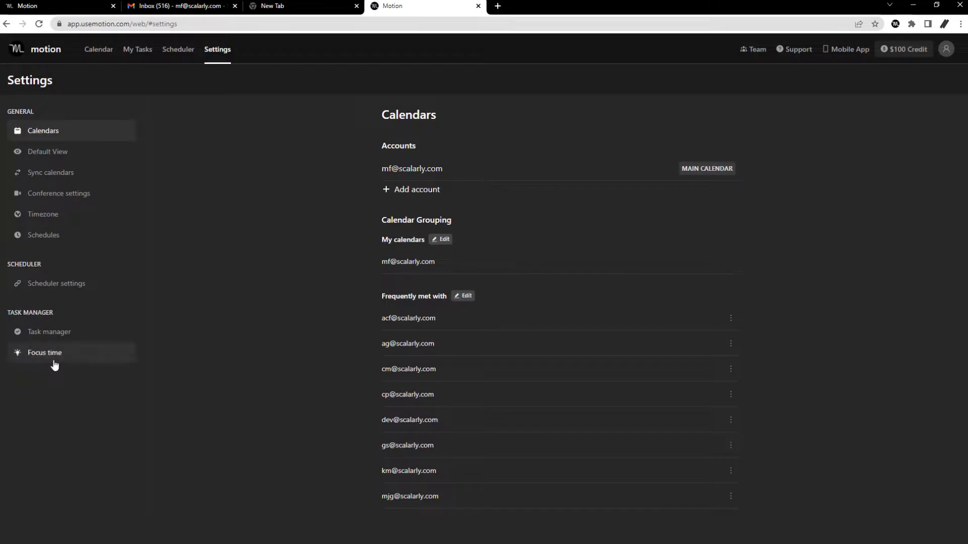
{"action": "left_click", "coordinate": [55, 363]}
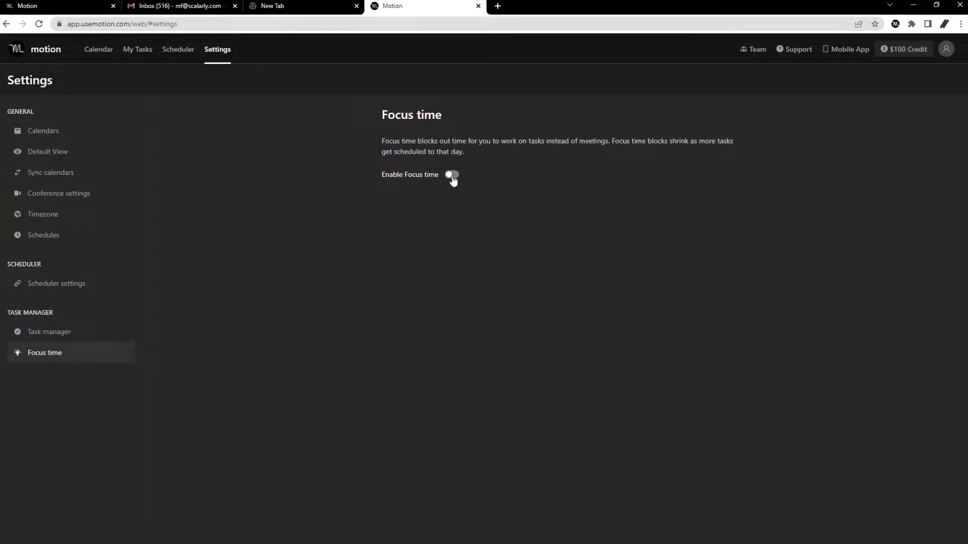
{"action": "left_click", "coordinate": [452, 176]}
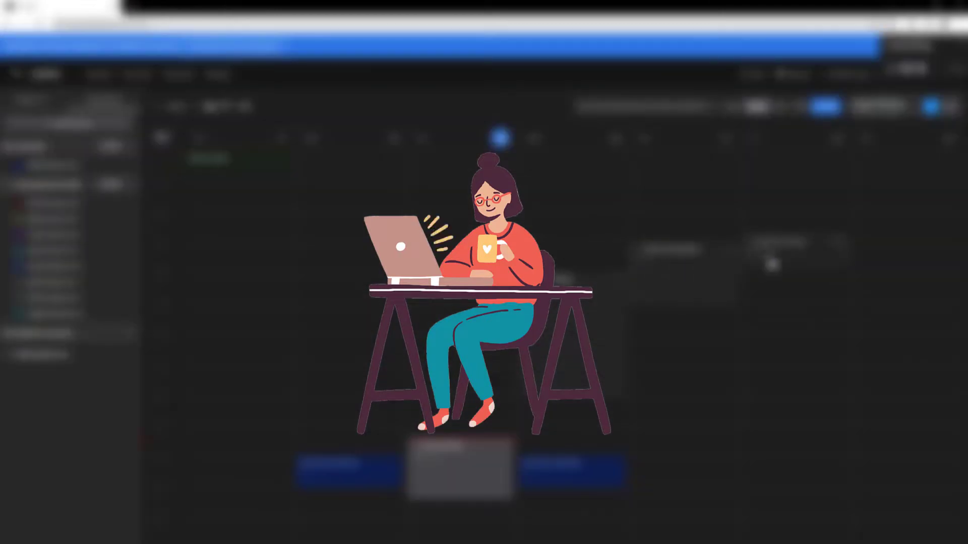
Select a spot on the Motion week calendar to bring up a dialog.
{"action": "left_click", "coordinate": [772, 264]}
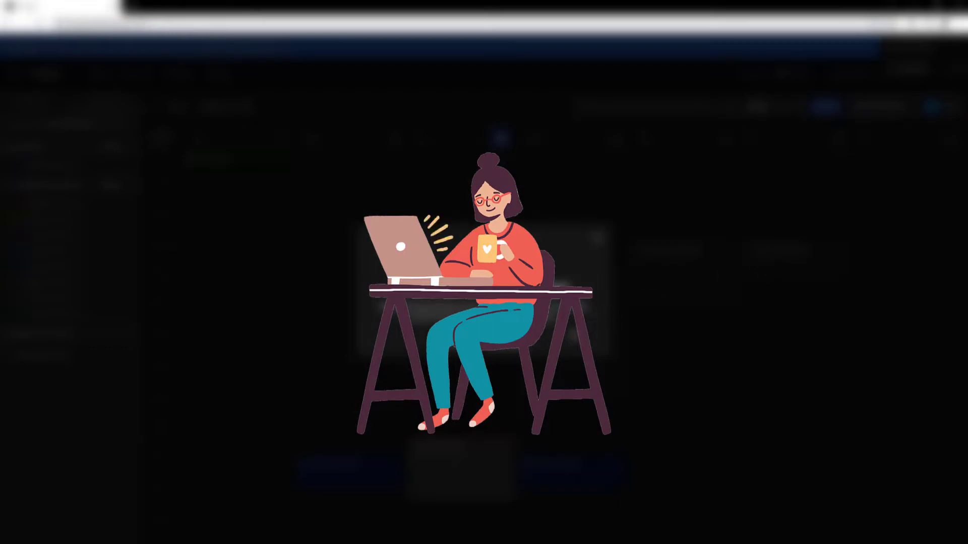